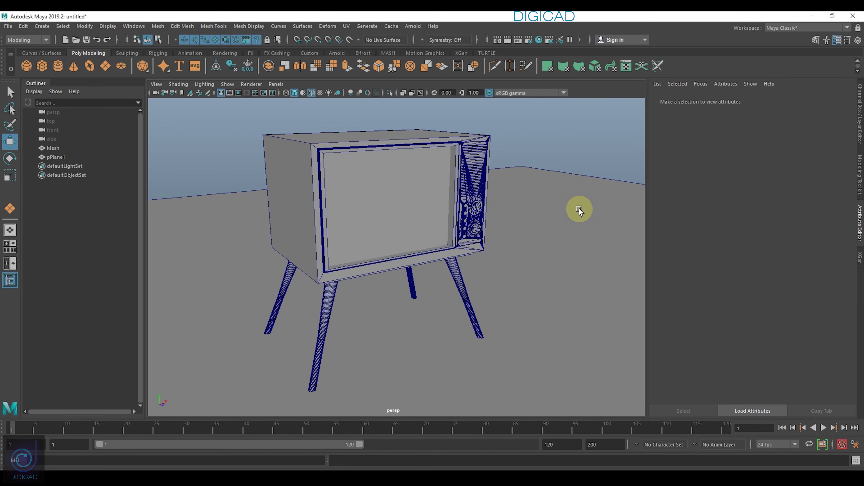
Step: Orbit around the TV model and select the TV mesh
mouse_move(553, 290)
left_mouse_down("alt")
mouse_move(492, 300)
mouse_move(546, 295)
left_mouse_up("alt")
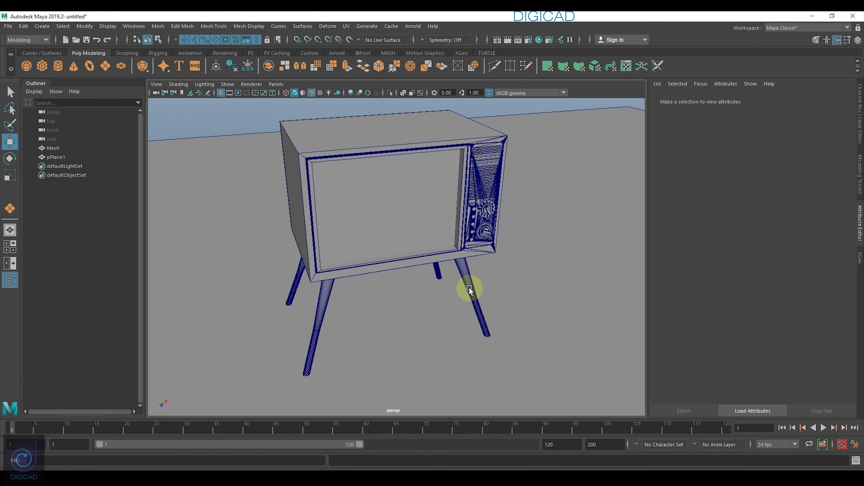
mouse_move(403, 346)
left_mouse_down("alt")
mouse_move(377, 353)
mouse_move(391, 352)
mouse_move(370, 339)
mouse_move(376, 341)
left_mouse_up("alt")
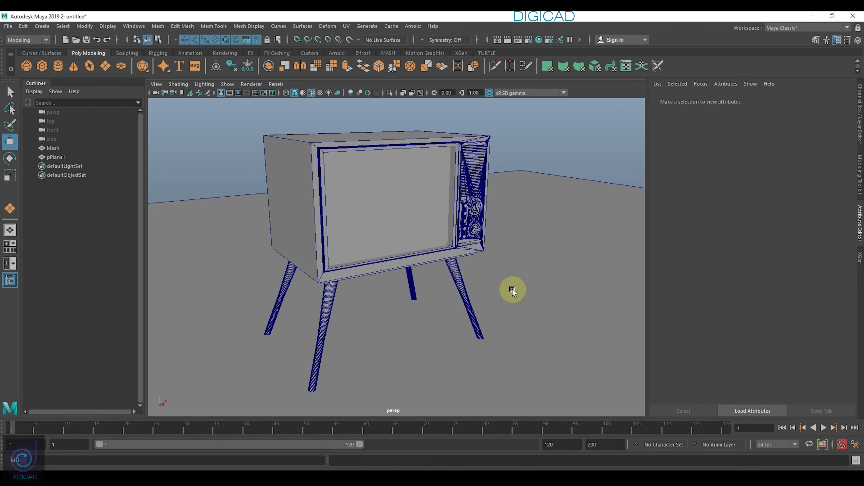
mouse_move(559, 289)
left_mouse_down("alt")
mouse_move(466, 293)
mouse_move(480, 291)
left_mouse_up("alt")
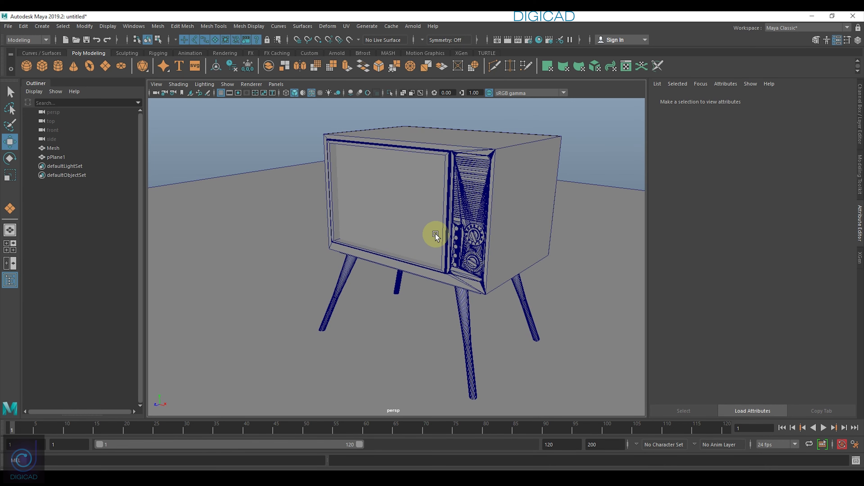
left_click_drag(438, 236, 397, 219, "alt")
mouse_move(397, 219)
right_mouse_down("alt")
mouse_move(452, 277)
mouse_move(431, 200)
right_mouse_up("alt")
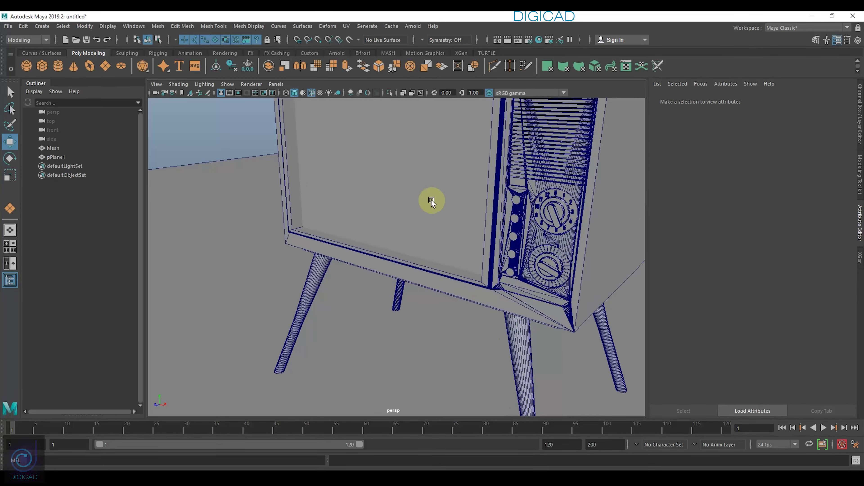
left_click_drag(432, 200, 428, 260, "alt")
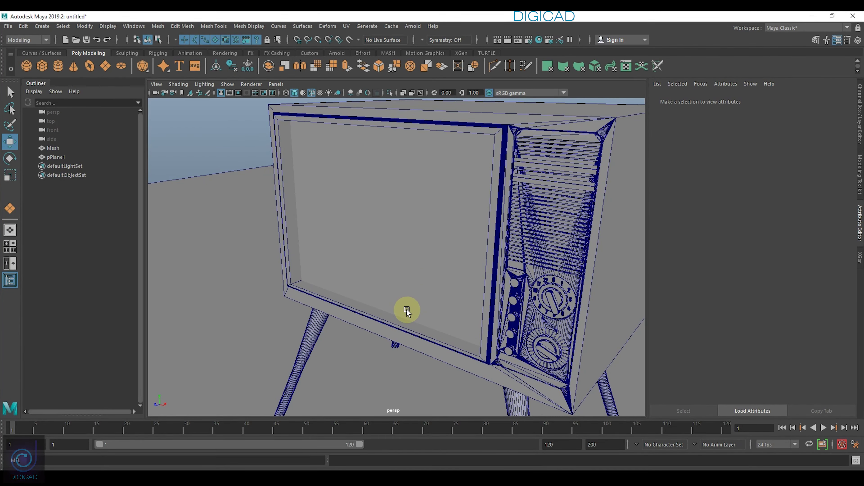
left_click_drag(404, 310, 410, 260, "alt")
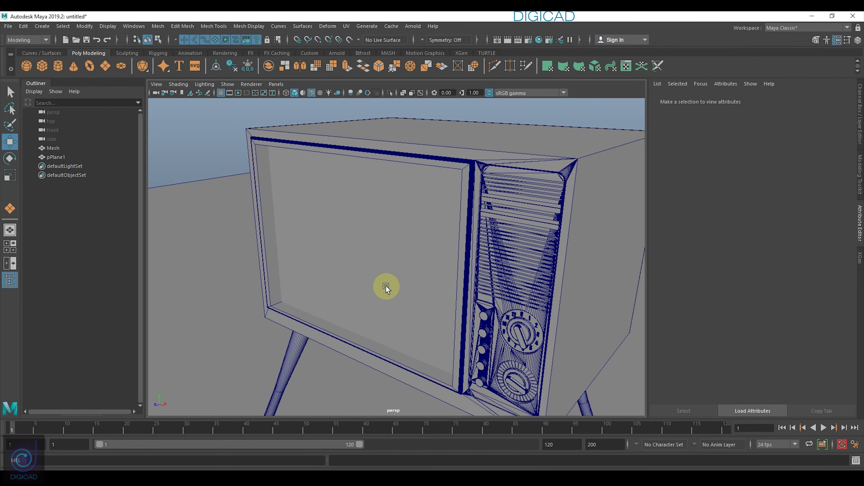
left_click_drag(343, 295, 351, 294, "alt")
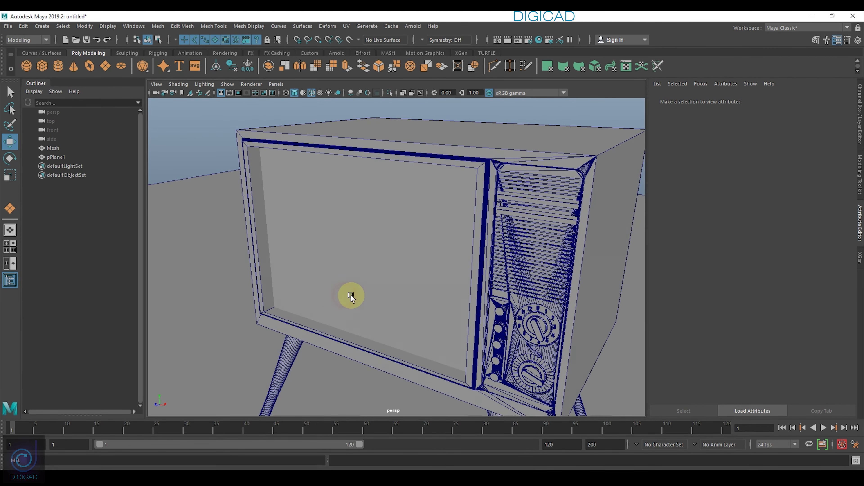
left_click(335, 237)
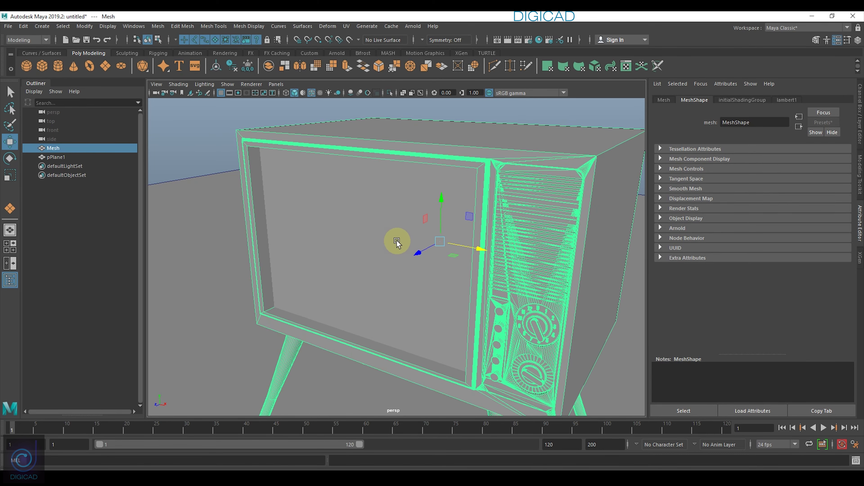
mouse_move(396, 241)
left_mouse_down("alt")
mouse_move(353, 227)
mouse_move(357, 252)
mouse_move(403, 251)
mouse_move(375, 245)
left_mouse_up("alt")
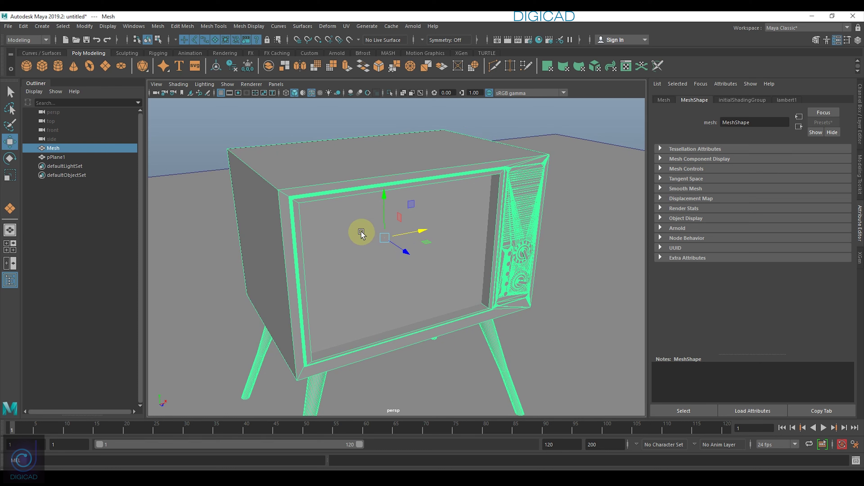
Step: Pick the TV's screen face and assign it a new Arnold aiStandardSurface material
right_click(357, 240)
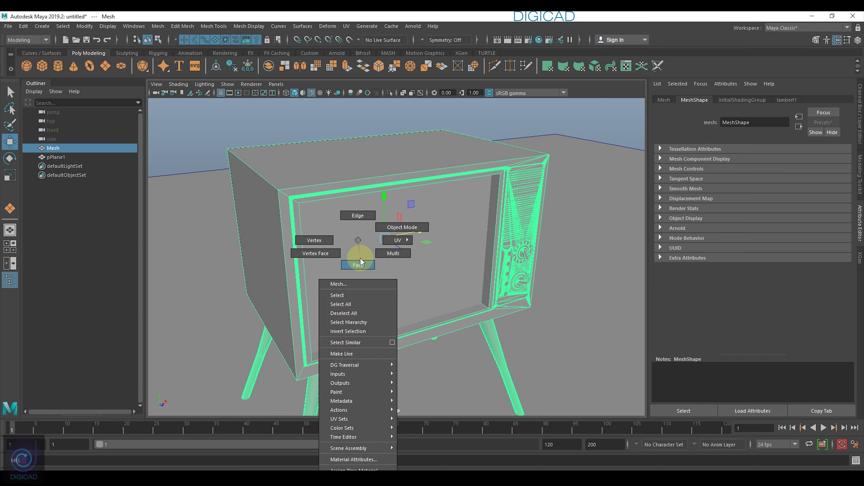
left_click(359, 264)
left_click(379, 248)
left_click(357, 245)
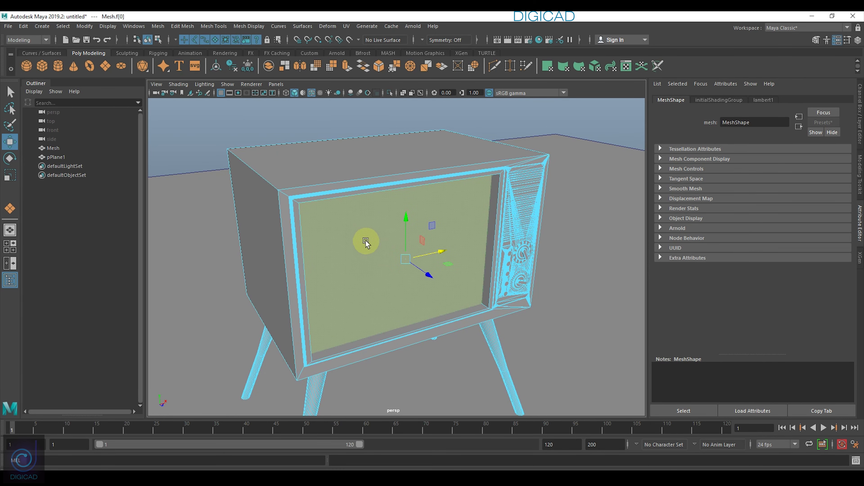
right_click_drag(365, 234, 354, 467)
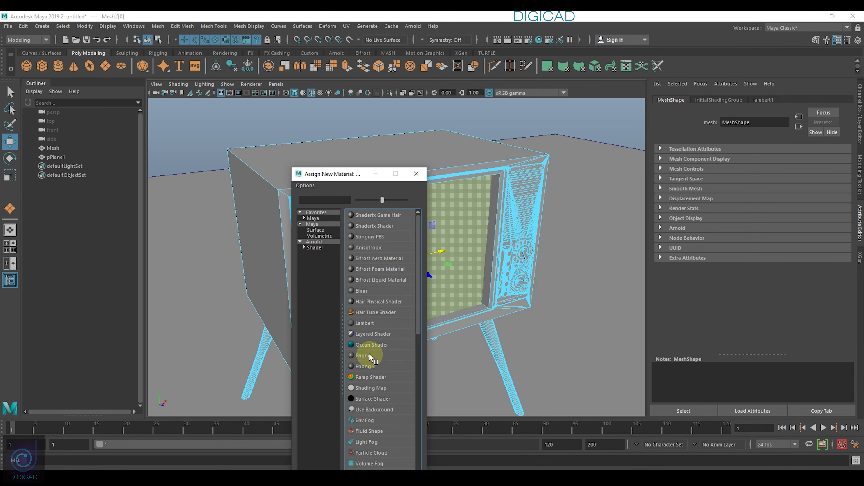
left_click_drag(350, 173, 175, 65)
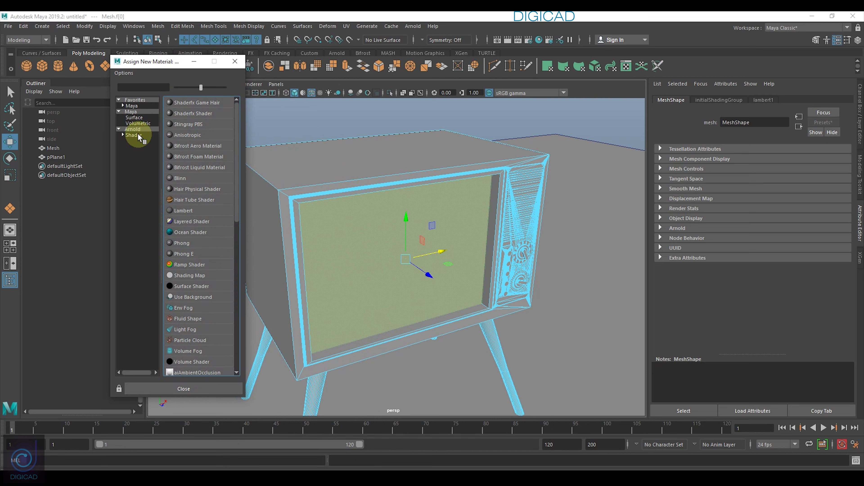
left_click(138, 135)
left_click(193, 214)
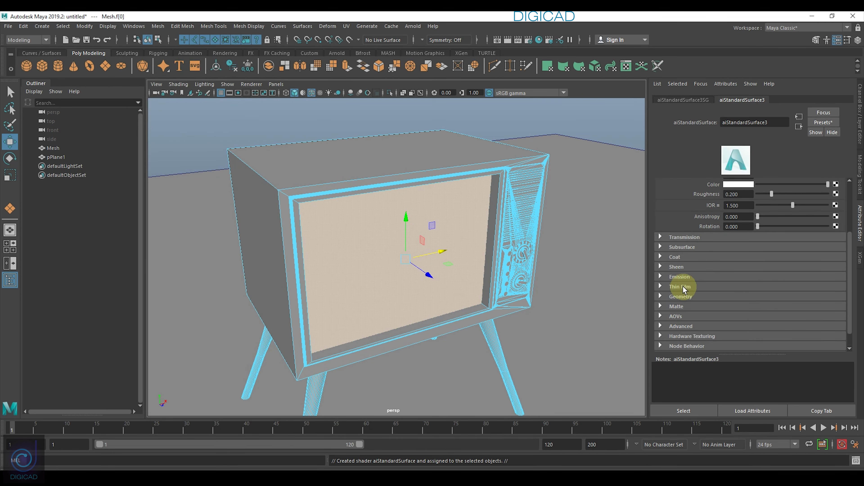
Step: Set aiStandardSurface3's Emission Weight to 1.000 and bring up texture choices for Emission Color
scroll(696, 214, "up", 3)
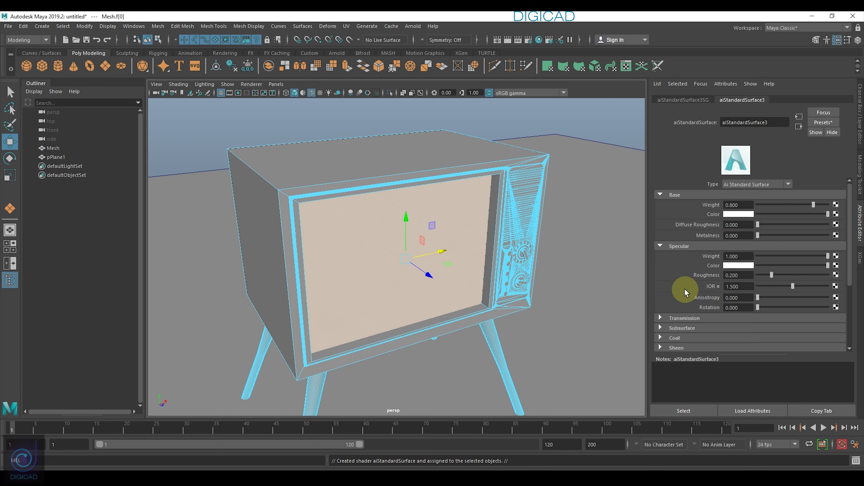
scroll(684, 288, "down", 3)
left_click(660, 303)
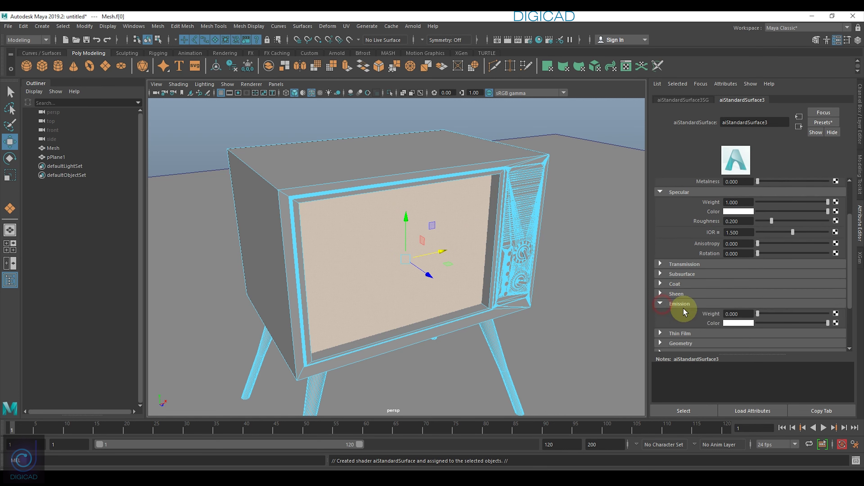
left_click(821, 314)
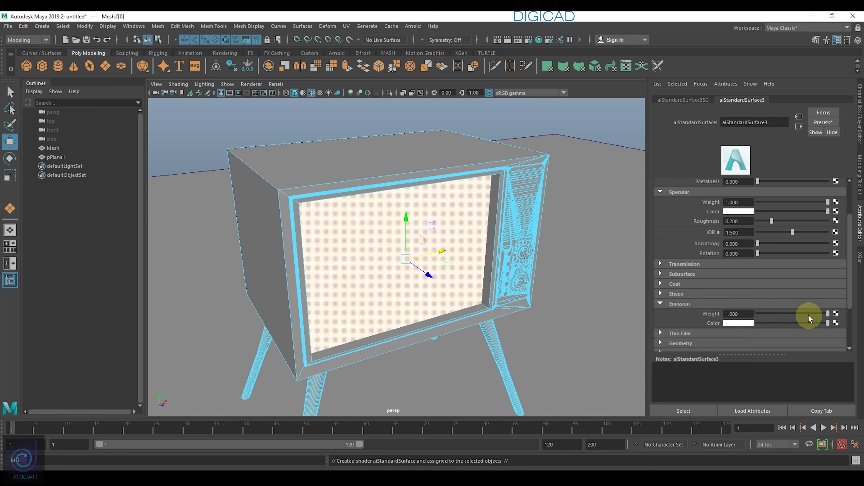
left_click(836, 323)
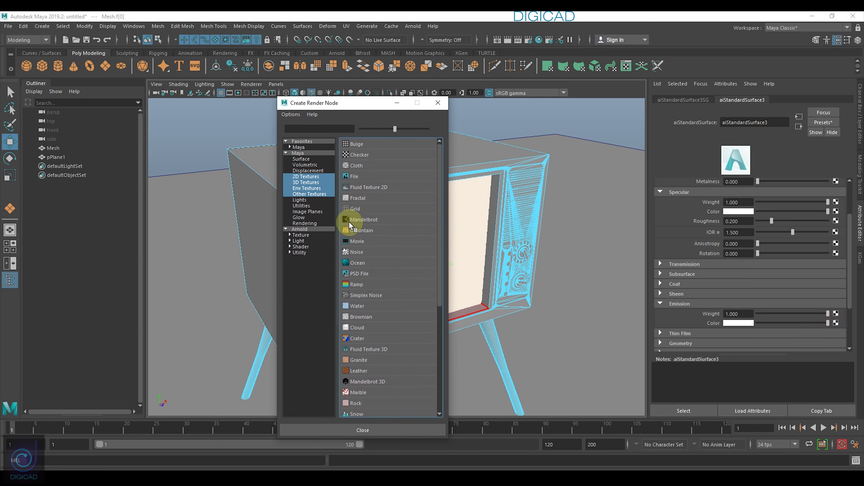
Step: Create a file texture for the emission colour that loads Yotube Banner.jpg
left_click(353, 177)
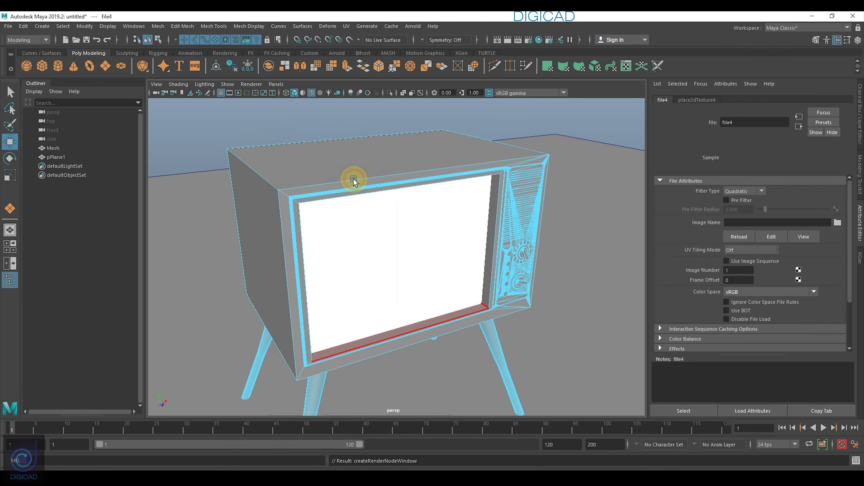
left_click(837, 223)
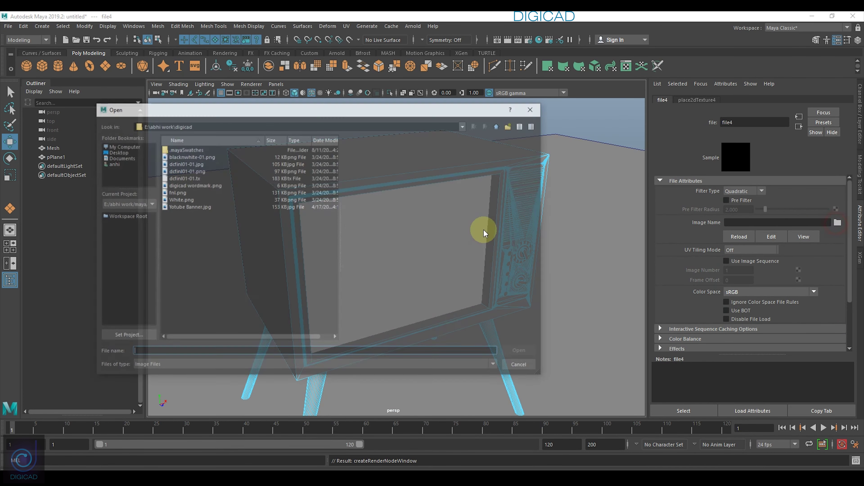
left_click(168, 208)
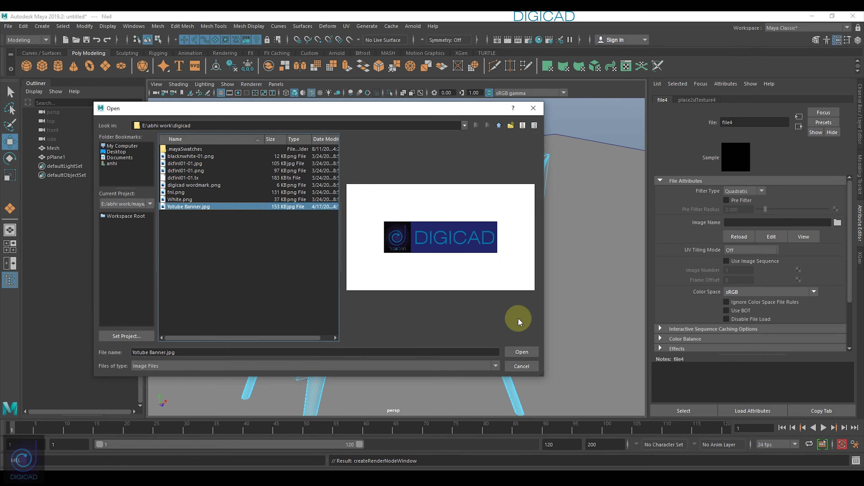
left_click(522, 351)
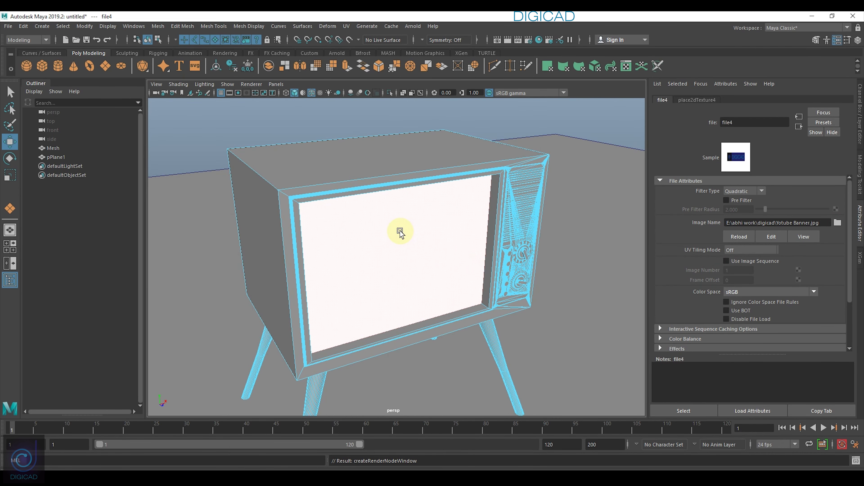
right_click_drag(400, 231, 421, 218)
Step: Switch to shaded and textured display (5, 6) and frame the TV showing its DIGICAD screen
left_click(420, 218)
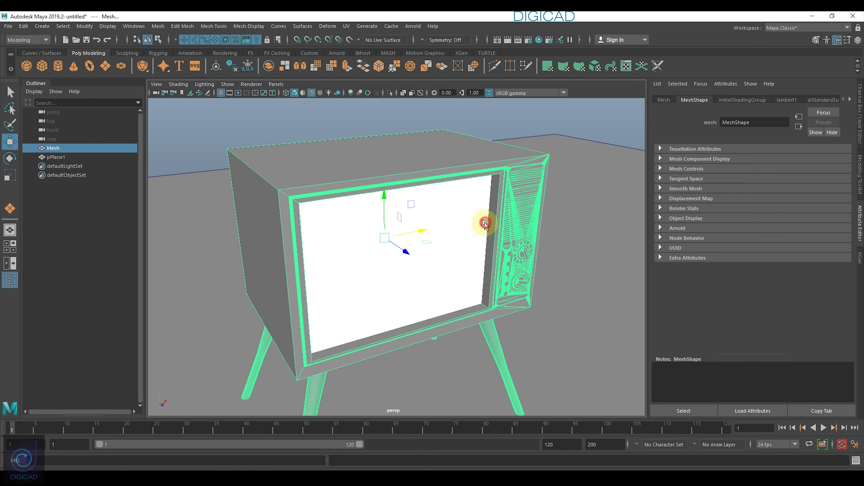
mouse_move(490, 293)
left_mouse_down("alt")
mouse_move(478, 294)
mouse_move(485, 290)
left_mouse_up("alt")
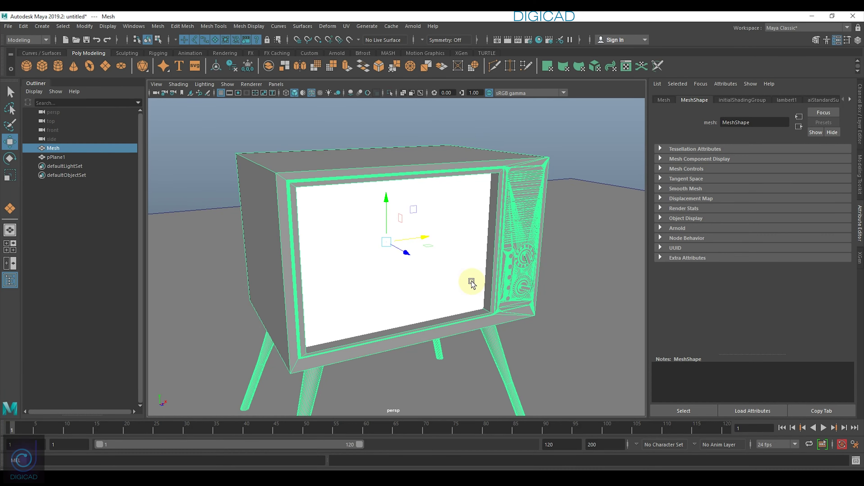
key("5")
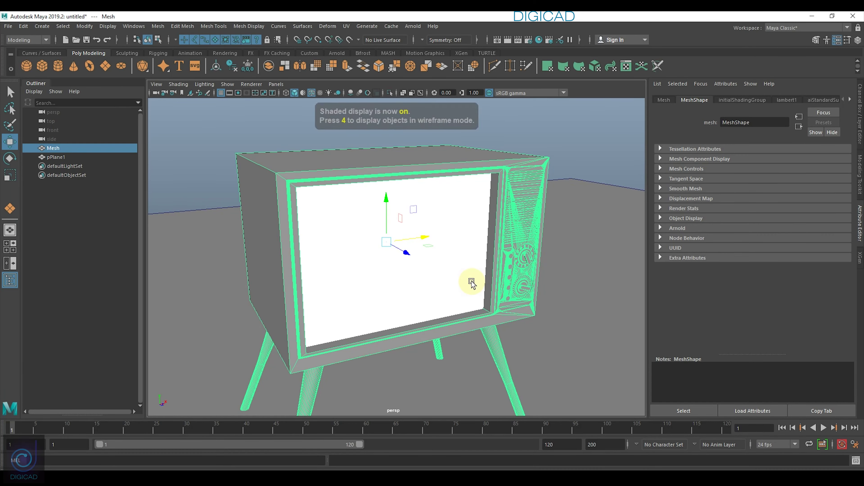
key("6")
mouse_move(556, 231)
left_mouse_down("alt")
mouse_move(508, 291)
mouse_move(557, 291)
left_mouse_up("alt")
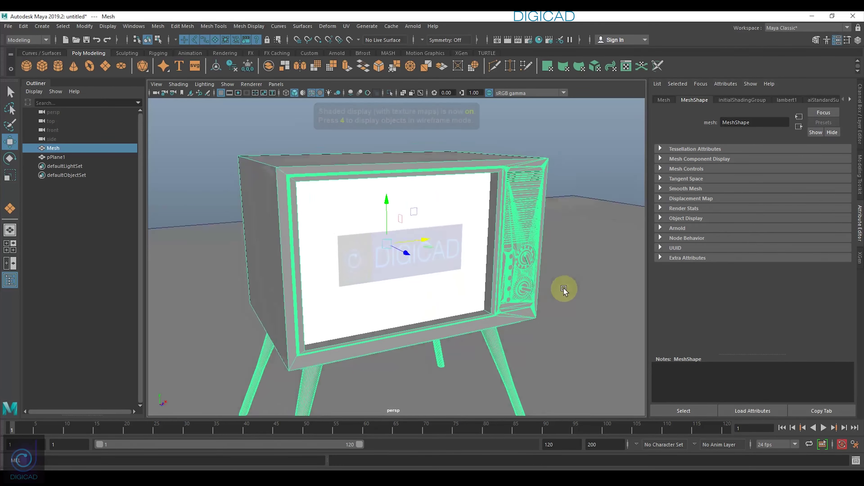
mouse_move(557, 291)
right_mouse_down("alt")
mouse_move(506, 303)
mouse_move(463, 293)
mouse_move(452, 303)
right_mouse_up("alt")
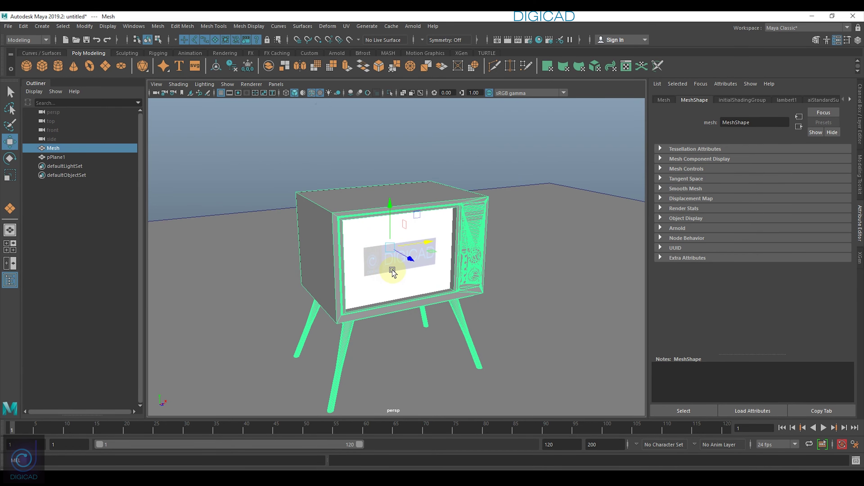
mouse_move(372, 266)
right_mouse_down("alt")
mouse_move(405, 294)
mouse_move(423, 294)
right_mouse_up("alt")
mouse_move(422, 291)
middle_mouse_down("alt")
mouse_move(402, 270)
mouse_move(381, 271)
middle_mouse_up("alt")
left_click_drag(381, 271, 403, 244, "alt")
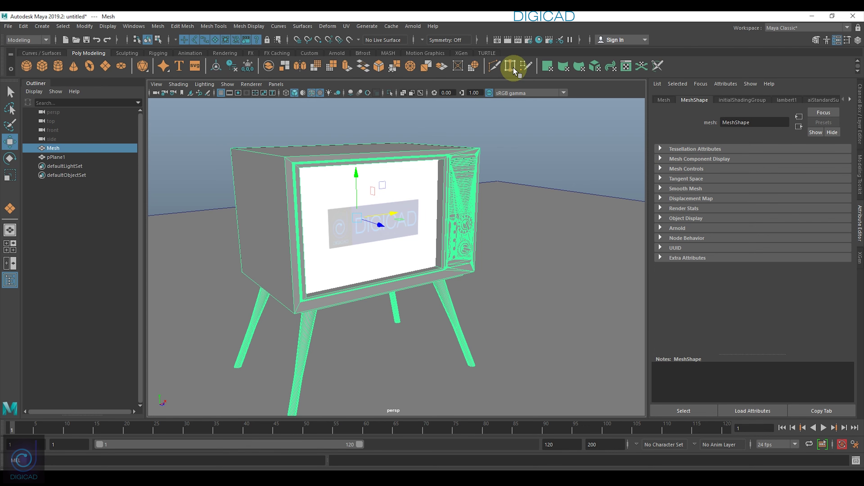
Step: Open Arnold RenderView beside the viewport, render the TV, then stop the render
left_click(412, 26)
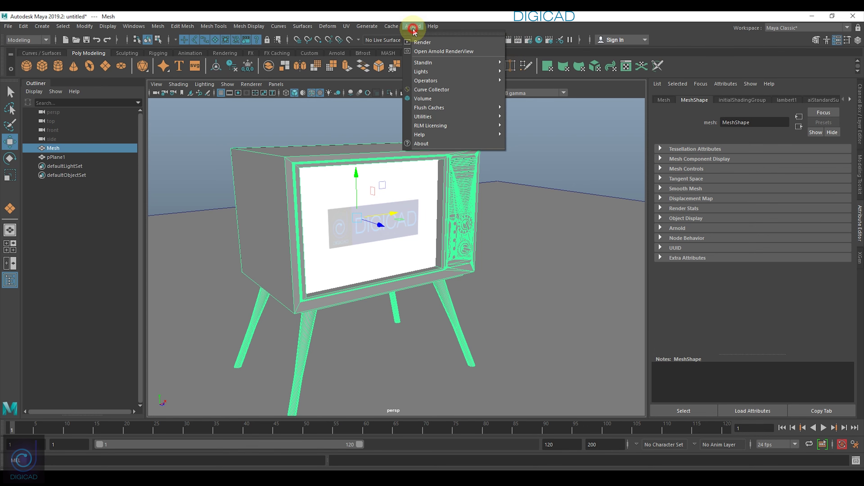
left_click(427, 50)
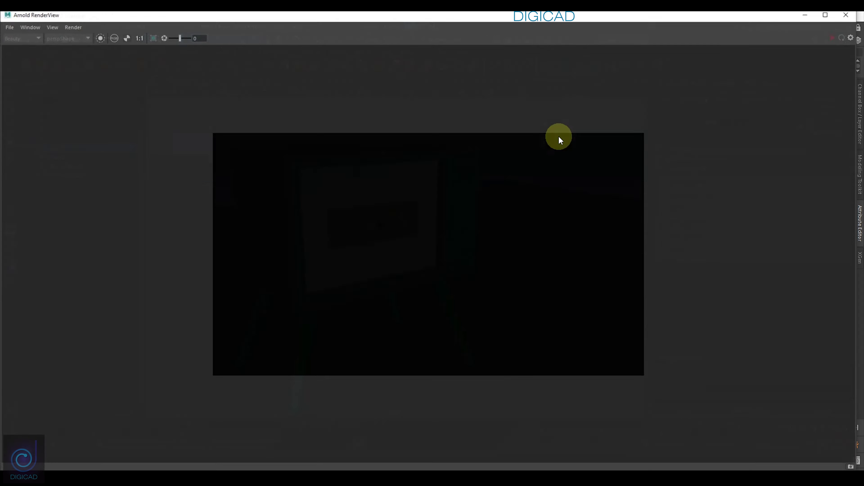
left_click(833, 16)
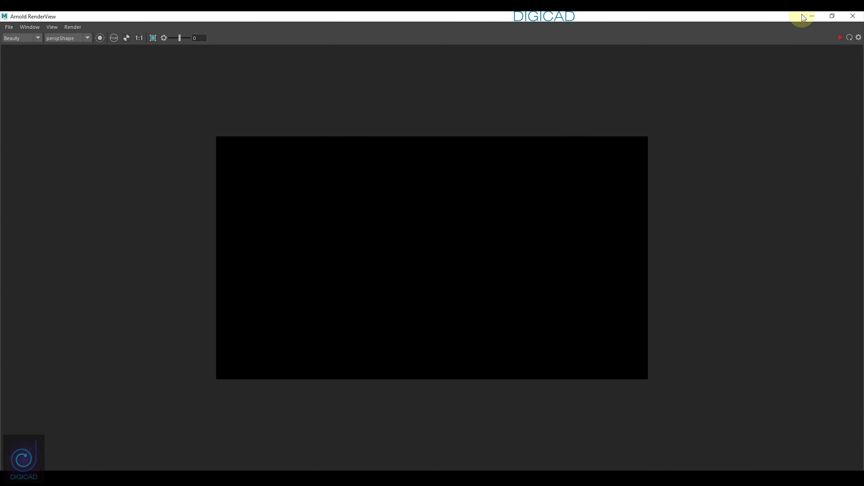
left_click(832, 17)
left_click_drag(1, 11, 580, 156)
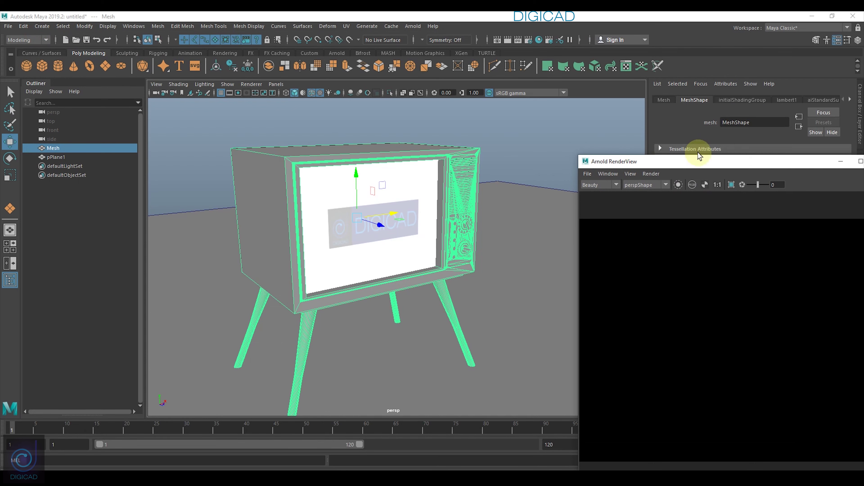
left_click_drag(692, 160, 541, 110)
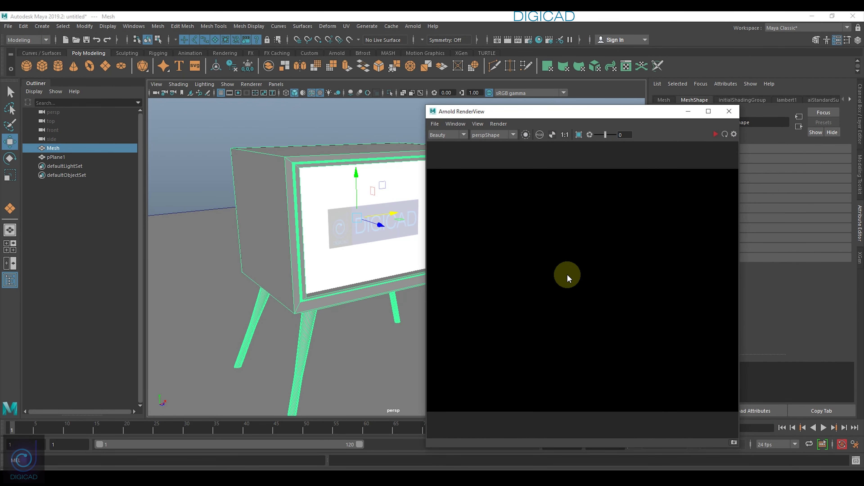
left_click(715, 136)
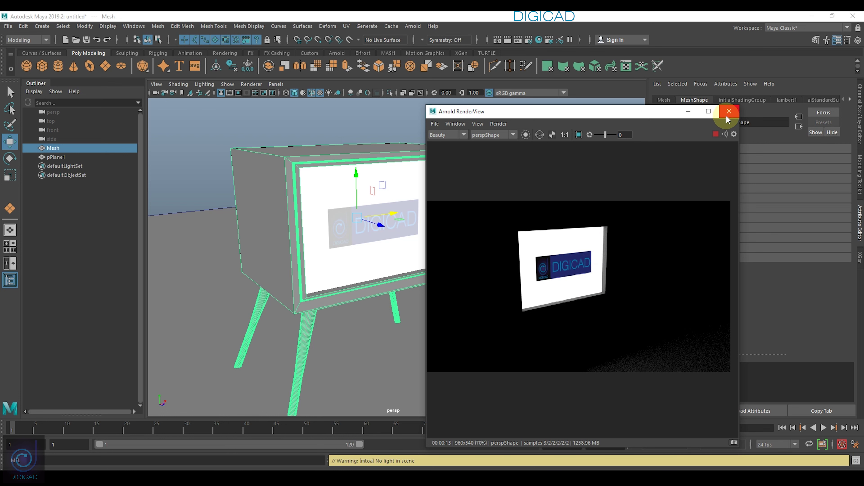
left_click(716, 134)
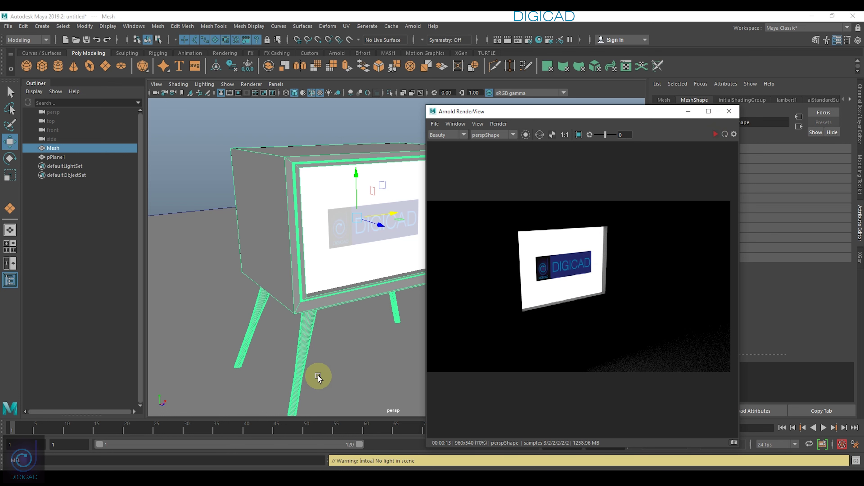
Step: Create a polygon sphere on the grid and move it beside the TV screen
mouse_move(358, 366)
left_mouse_down("alt")
mouse_move(257, 295)
mouse_move(334, 340)
mouse_move(279, 309)
mouse_move(364, 311)
mouse_move(276, 274)
mouse_move(338, 264)
left_mouse_up("alt")
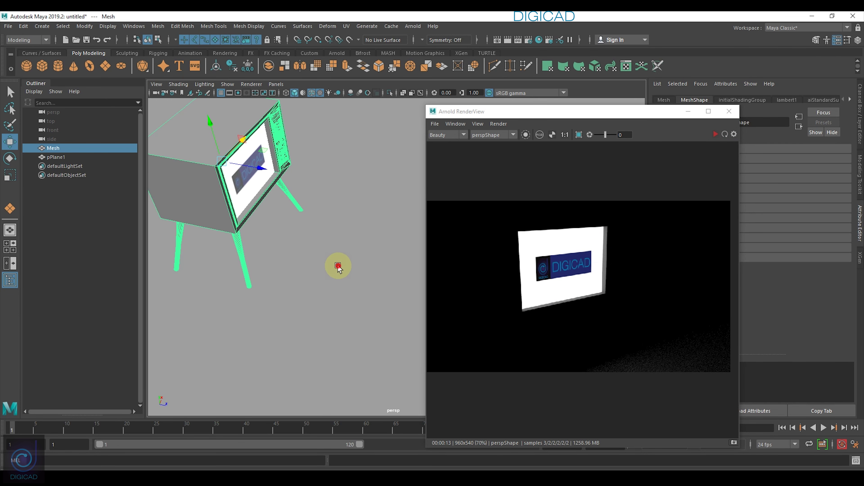
left_click(224, 211)
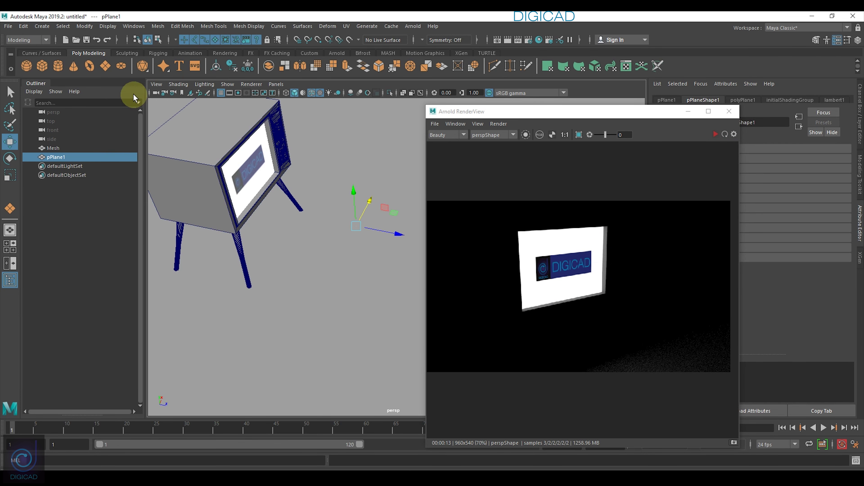
left_click(26, 66)
left_click_drag(344, 256, 361, 263)
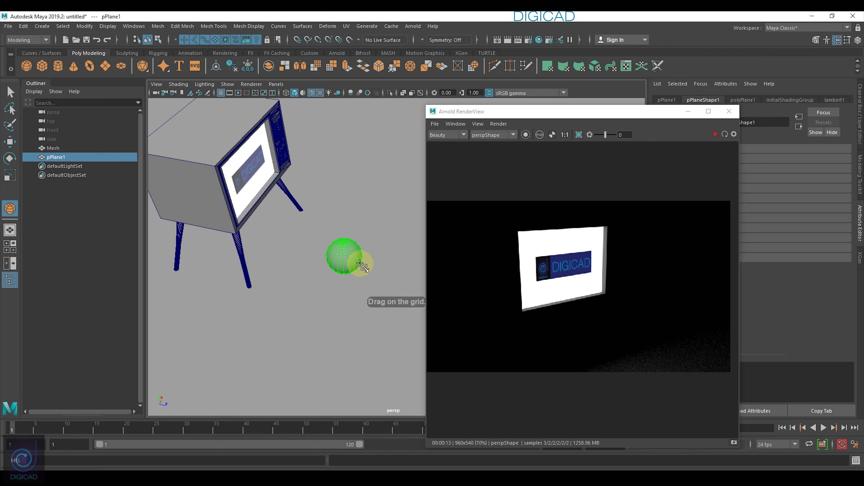
mouse_move(374, 314)
left_mouse_down("alt")
mouse_move(370, 264)
mouse_move(306, 278)
left_mouse_up("alt")
middle_click_drag(363, 236, 408, 239)
left_click_drag(408, 239, 339, 254, "alt")
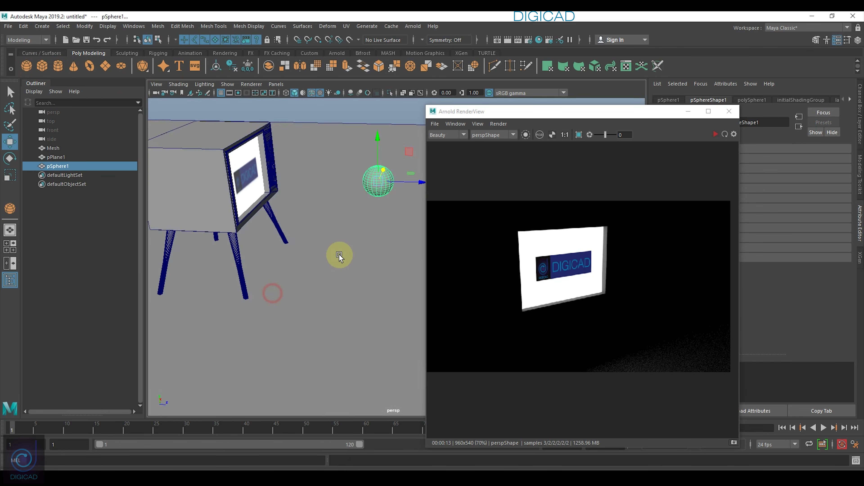
Step: Frame the TV screen up close and re-render the scene in Arnold RenderView
middle_click_drag(339, 254, 298, 183)
left_click_drag(323, 224, 270, 279, "alt")
right_click_drag(271, 279, 356, 282, "alt")
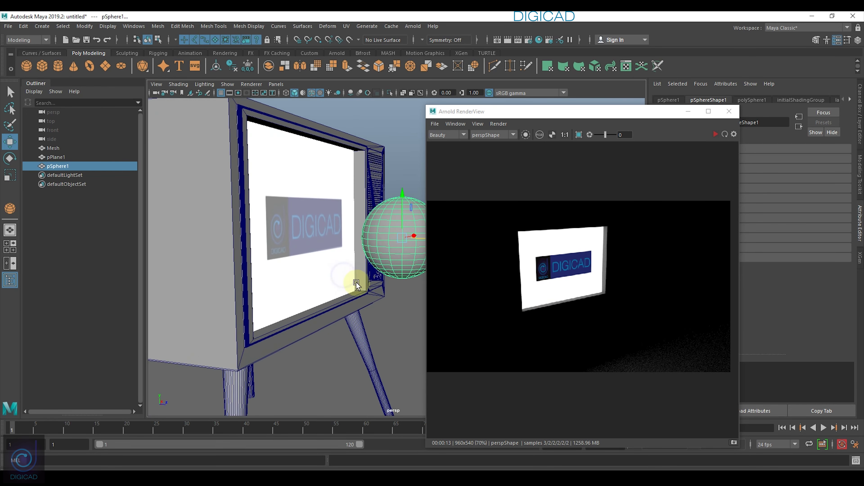
left_click(722, 136)
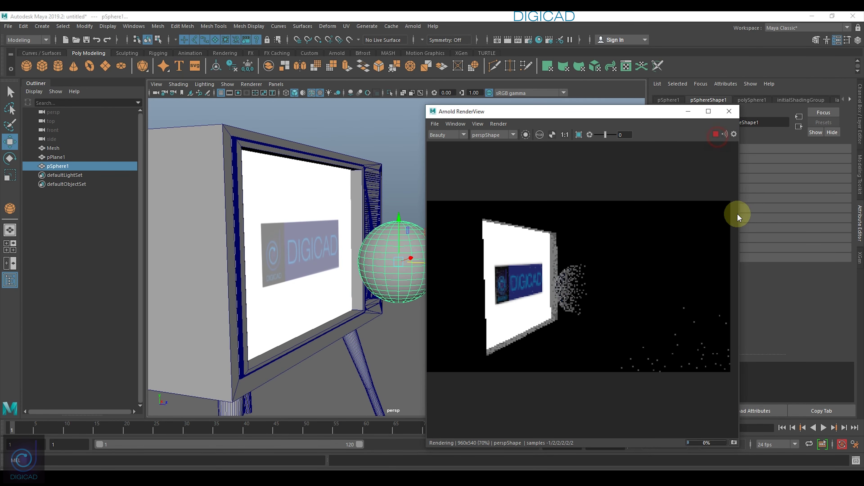